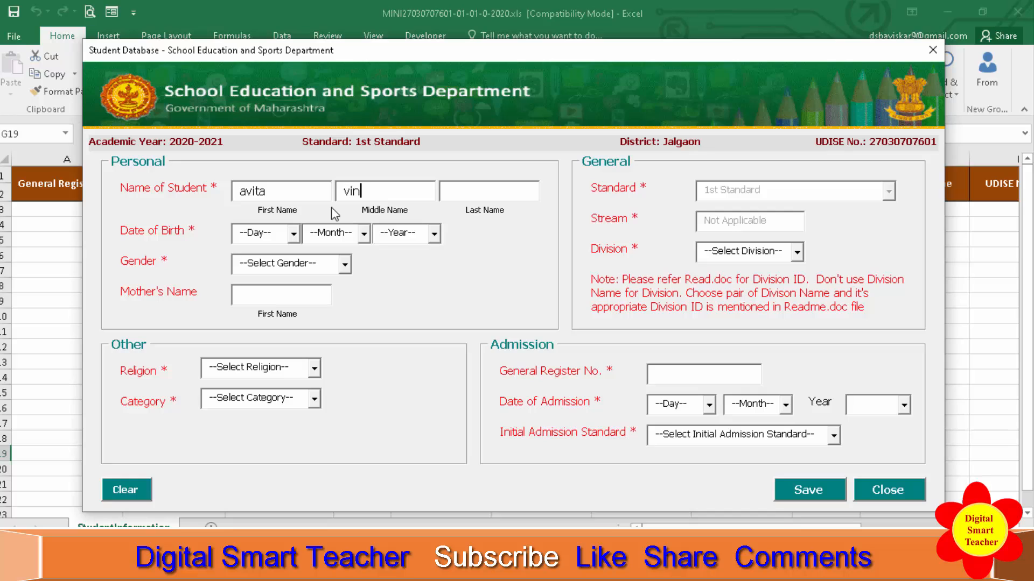
Complete the student's middle and last names and enter the student's date of birth.
key("Tab")
type("mpre")
key("Tab")
type("12")
key("Tab")
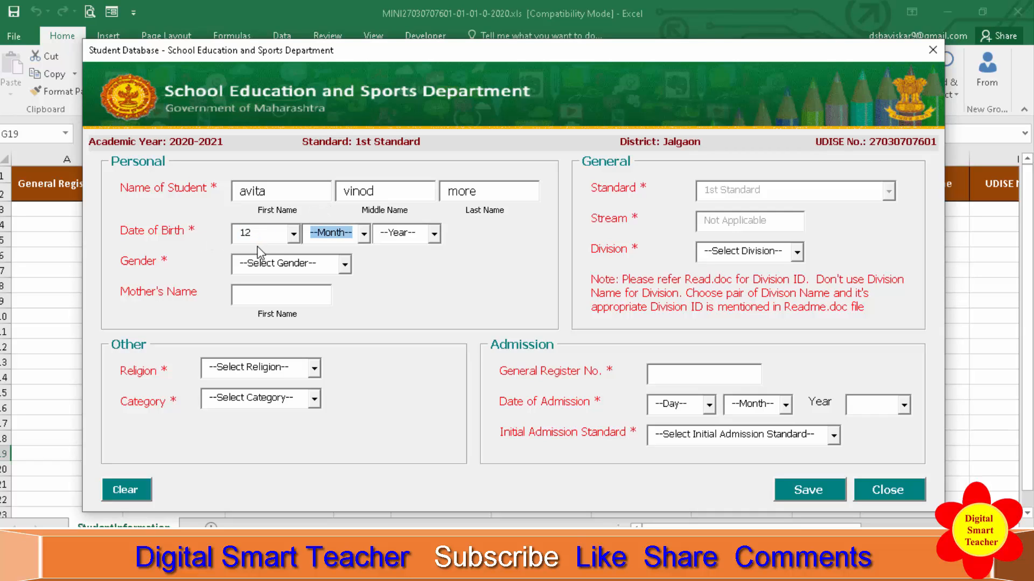
type("08")
key("Tab")
type("2014")
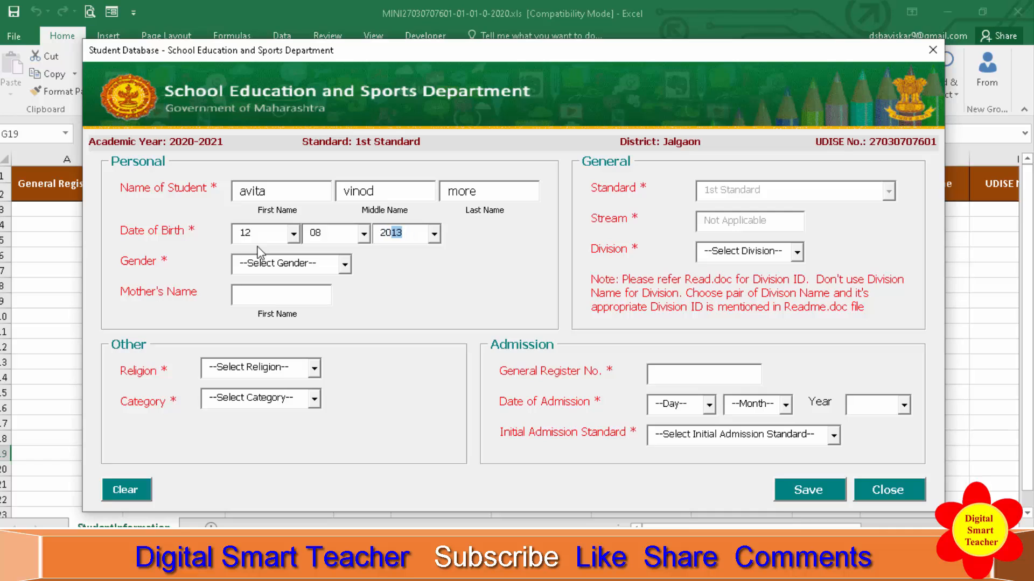
key("Tab")
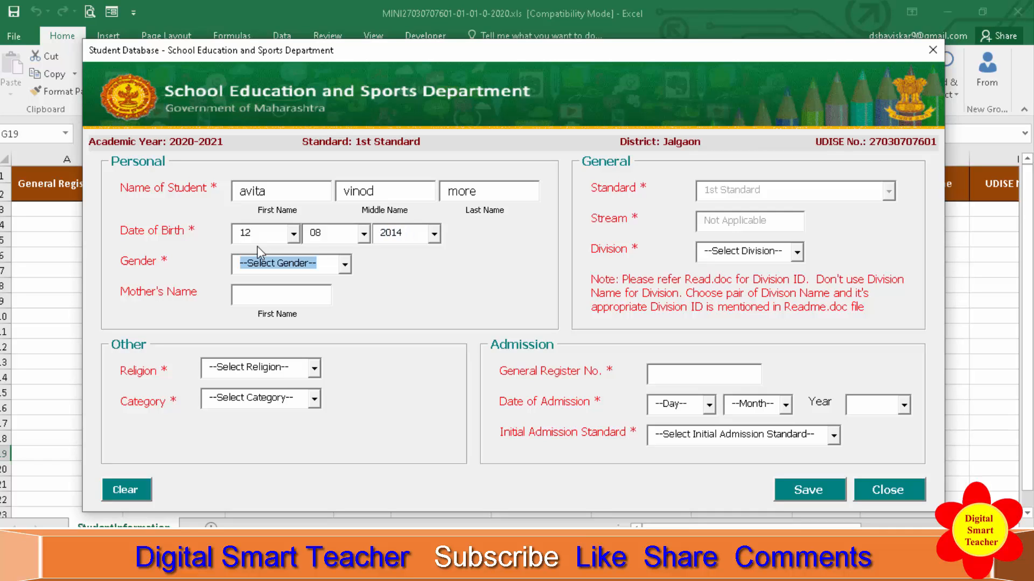
Set the gender to Female and enter the mother's first name.
type("Female")
key("Tab")
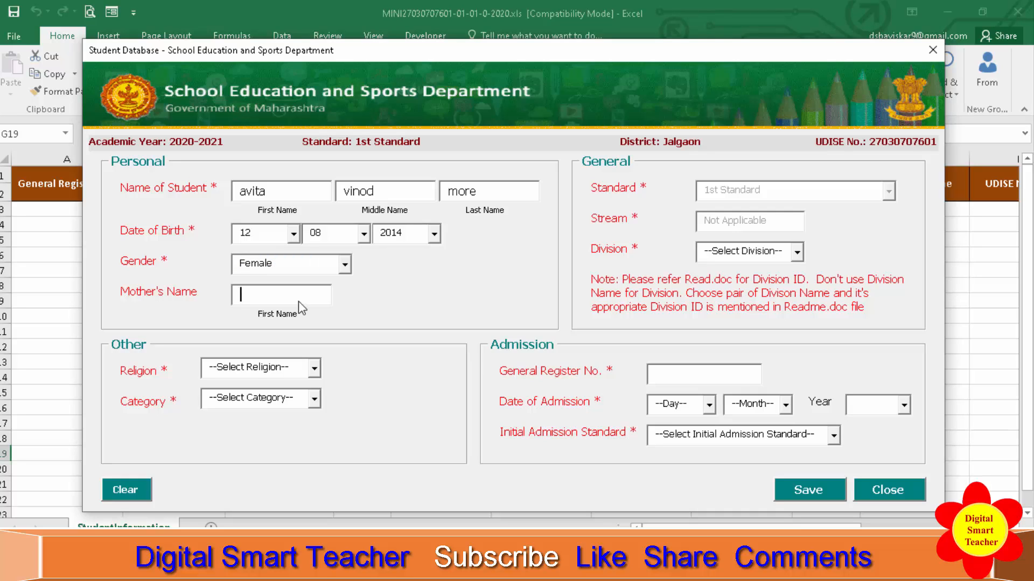
type("surekha")
key("Tab")
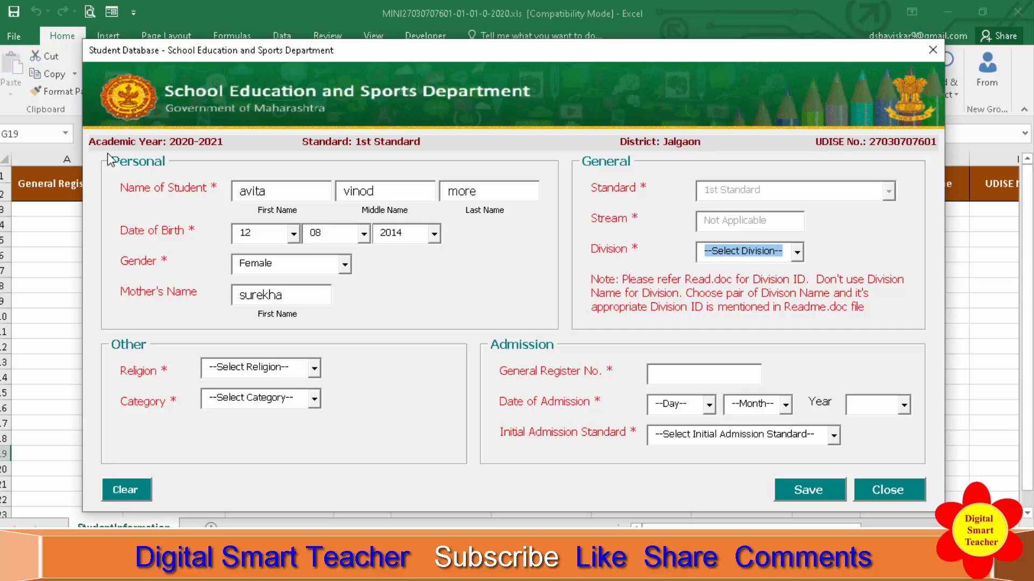
Select division 1 for the student.
left_click_drag(108, 153, 560, 333)
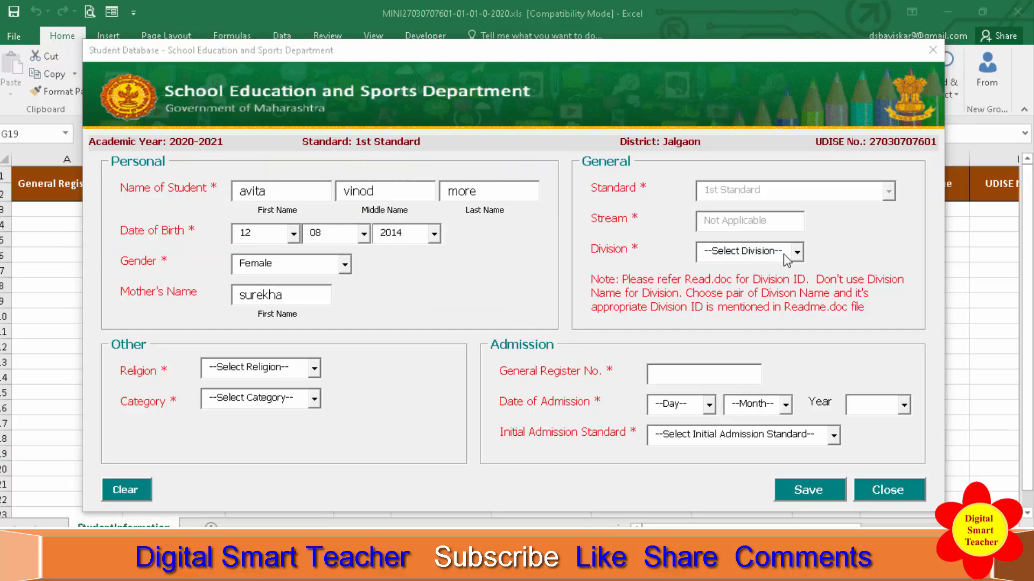
left_click_drag(574, 149, 922, 323)
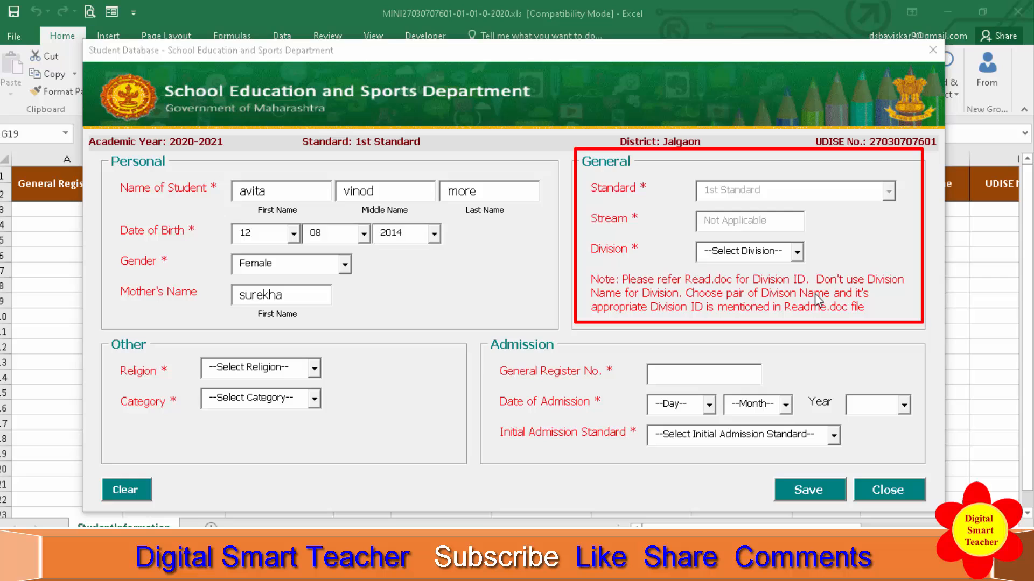
key("Escape")
left_click(797, 252)
left_click(801, 269)
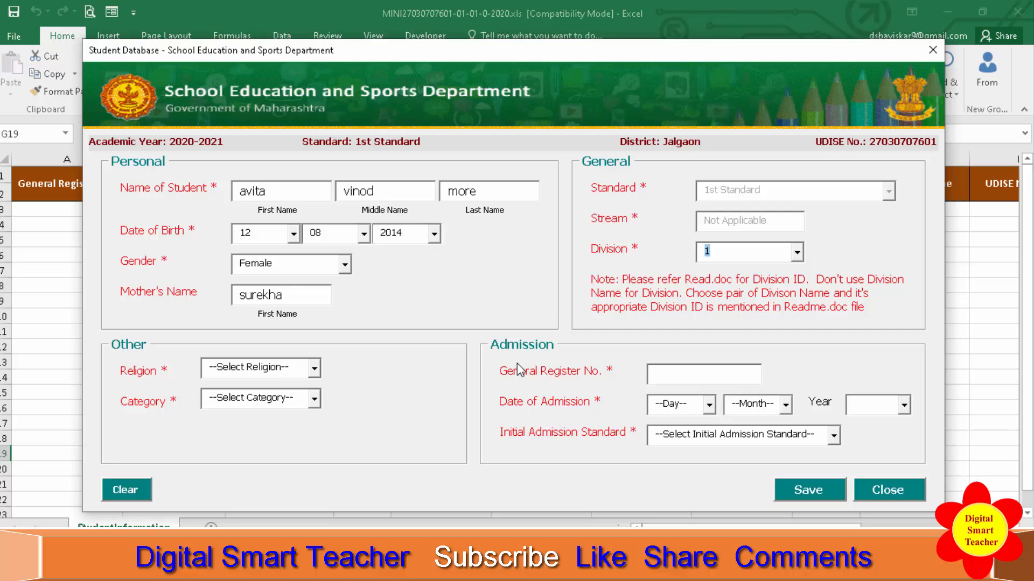
Enter the student's general register number.
mouse_move(476, 338)
left_mouse_down()
mouse_move(538, 409)
mouse_move(922, 475)
left_mouse_up()
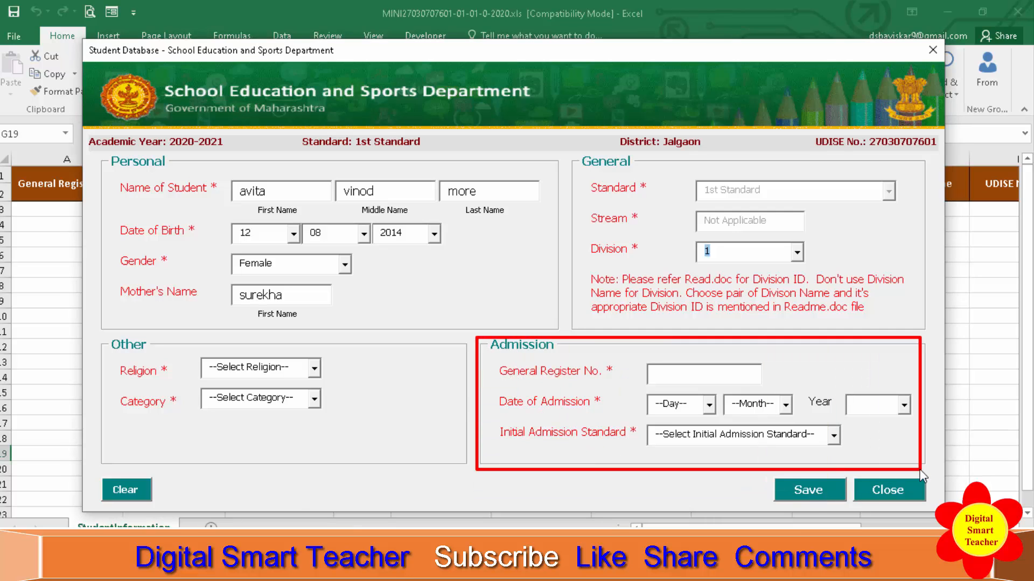
left_click(694, 383)
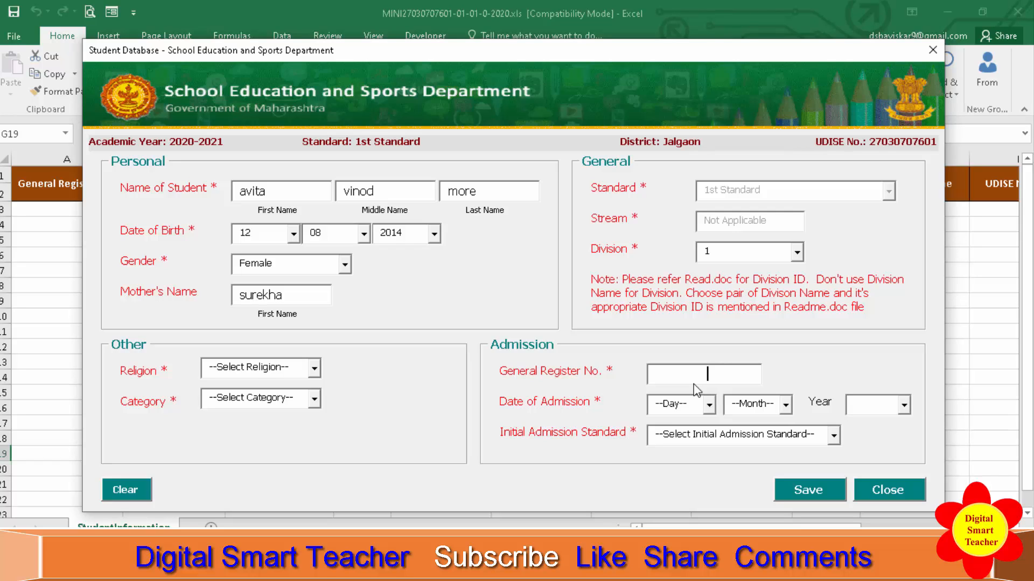
type("53")
Set the date of admission to 15/06/2020 and the initial admission standard to 1st Standard.
left_click(708, 408)
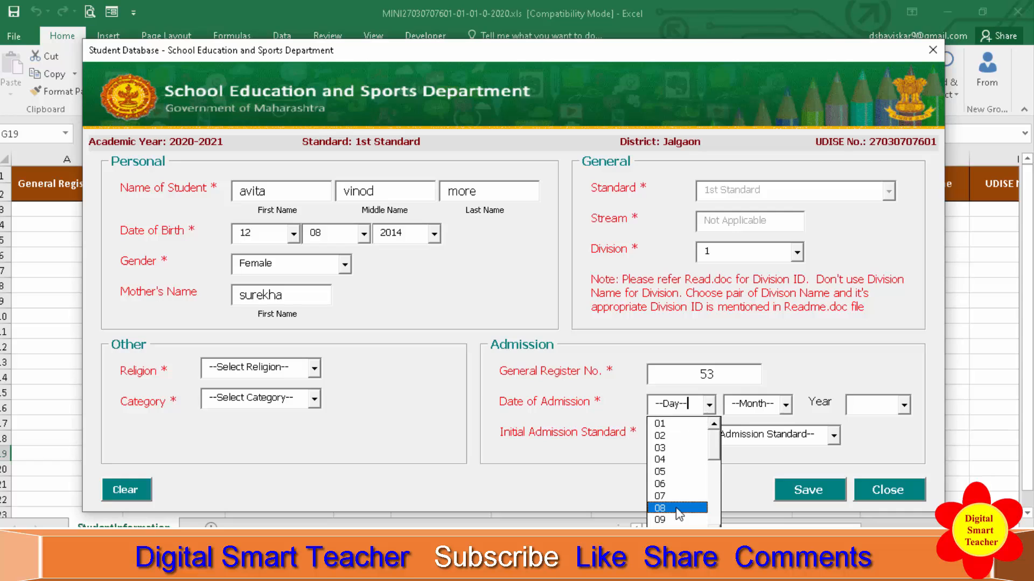
key("BackSpace")
key("BackSpace")
key("BackSpace")
key("BackSpace")
key("BackSpace")
key("BackSpace")
key("BackSpace")
type("15")
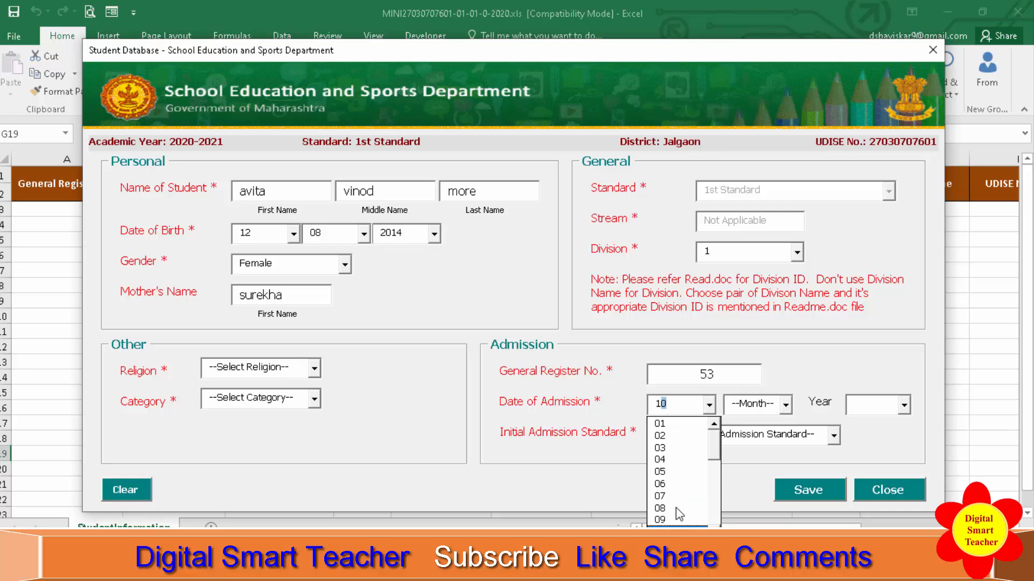
key("Tab")
type("06")
key("Tab")
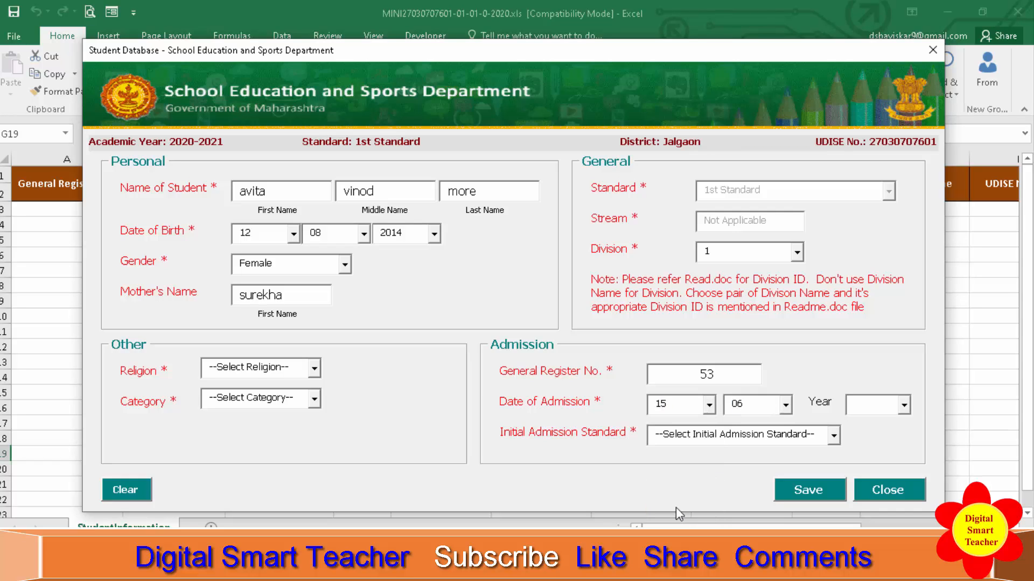
type("2020")
key("Tab")
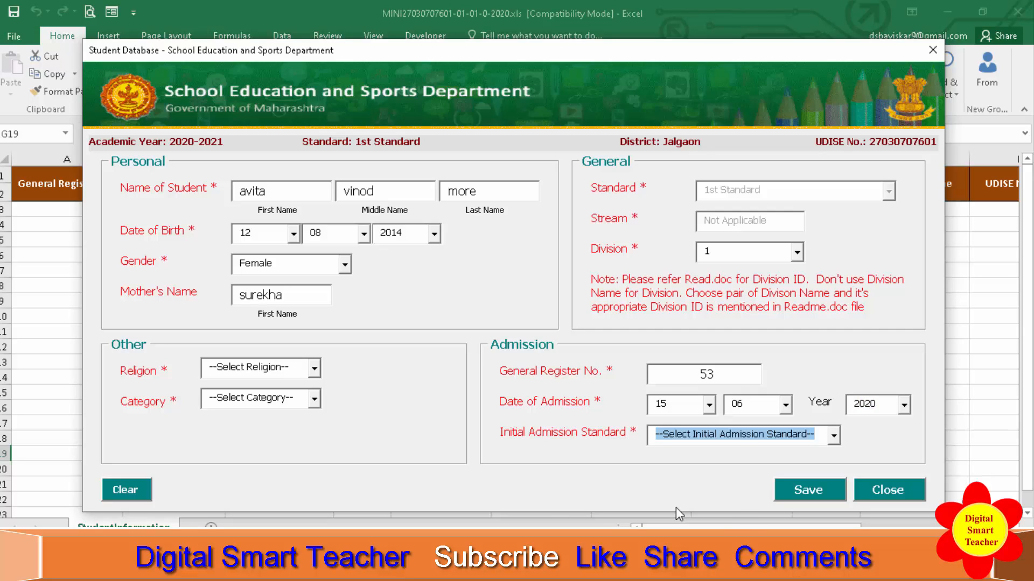
left_click(834, 438)
left_click(683, 502)
Set the religion to Hindu and the category to ST.
left_click(314, 368)
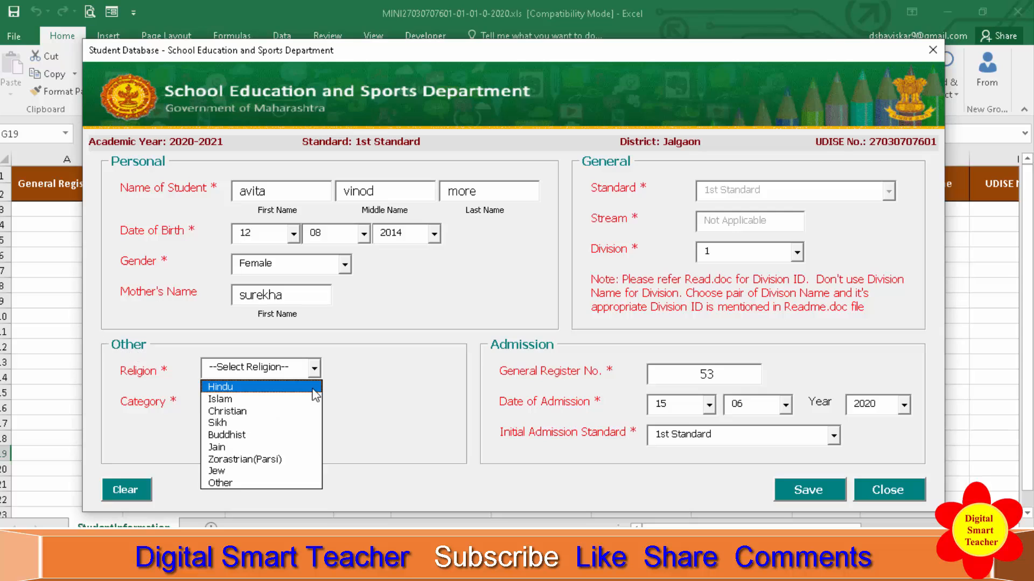
left_click(312, 388)
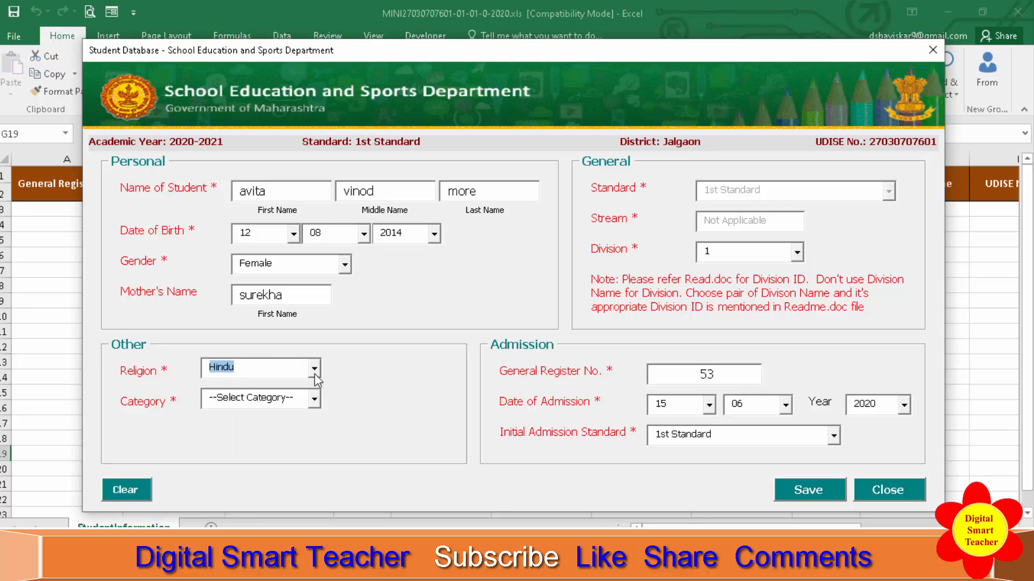
left_click(314, 369)
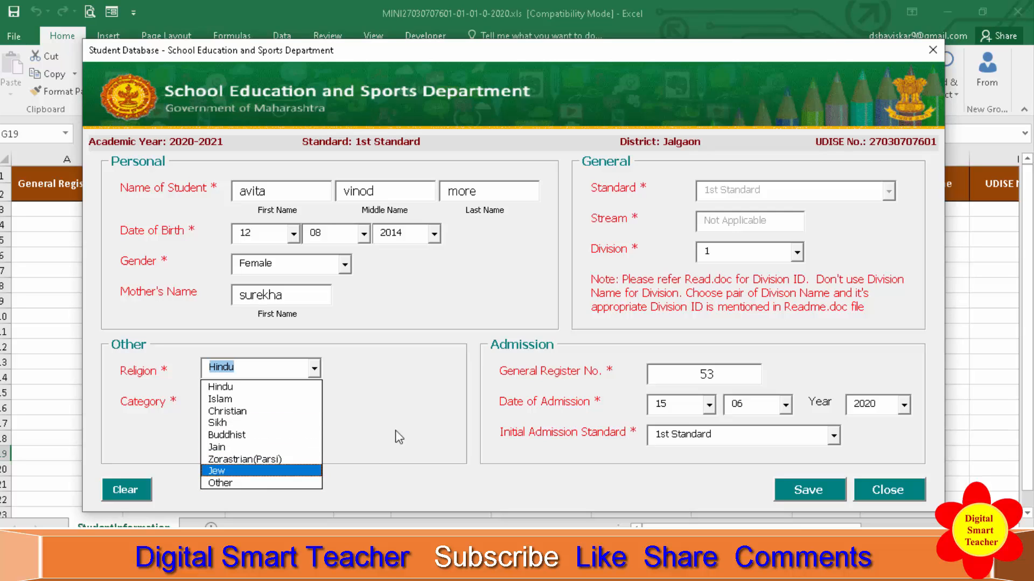
left_click(276, 389)
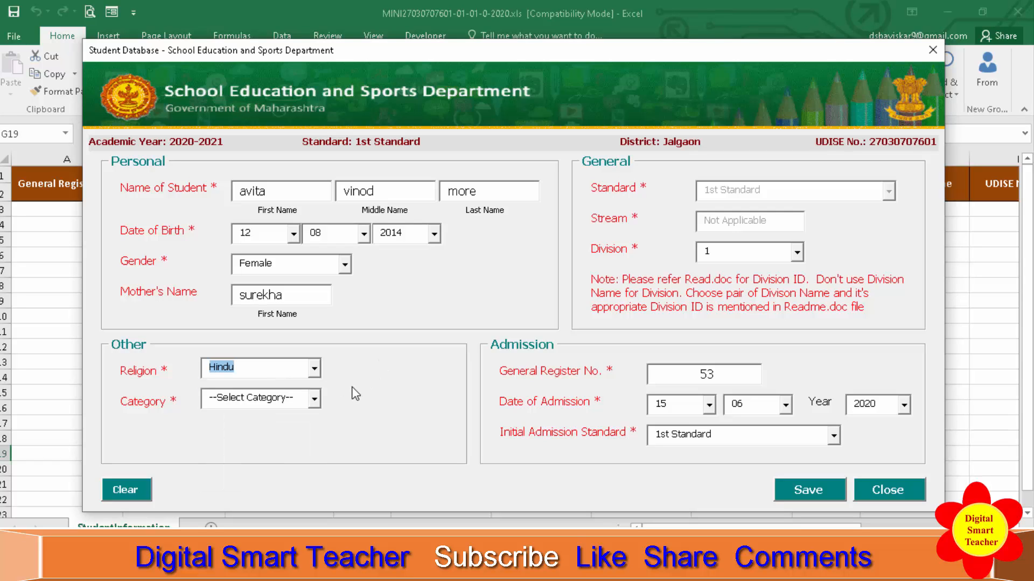
left_click(321, 401)
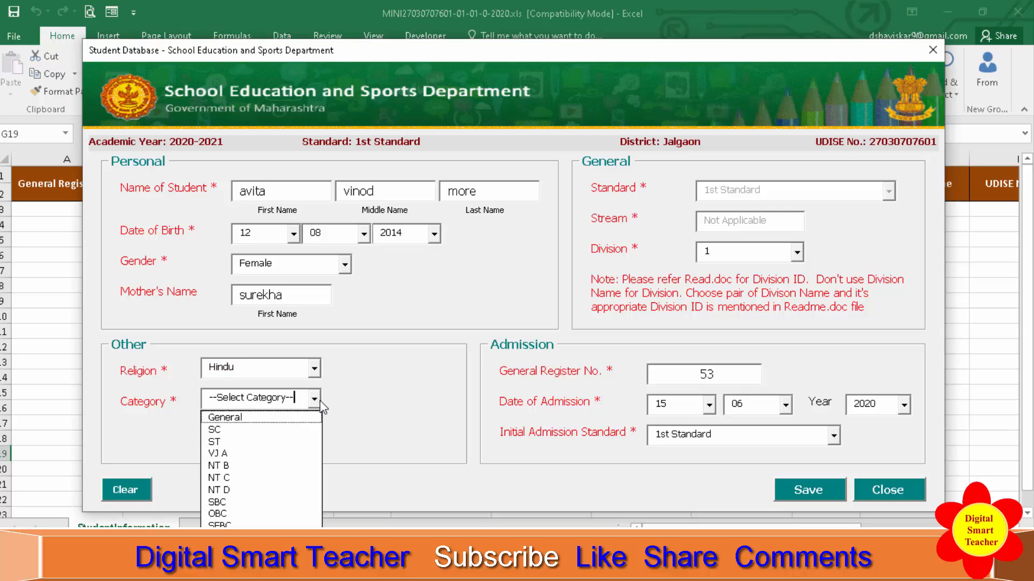
left_click(308, 439)
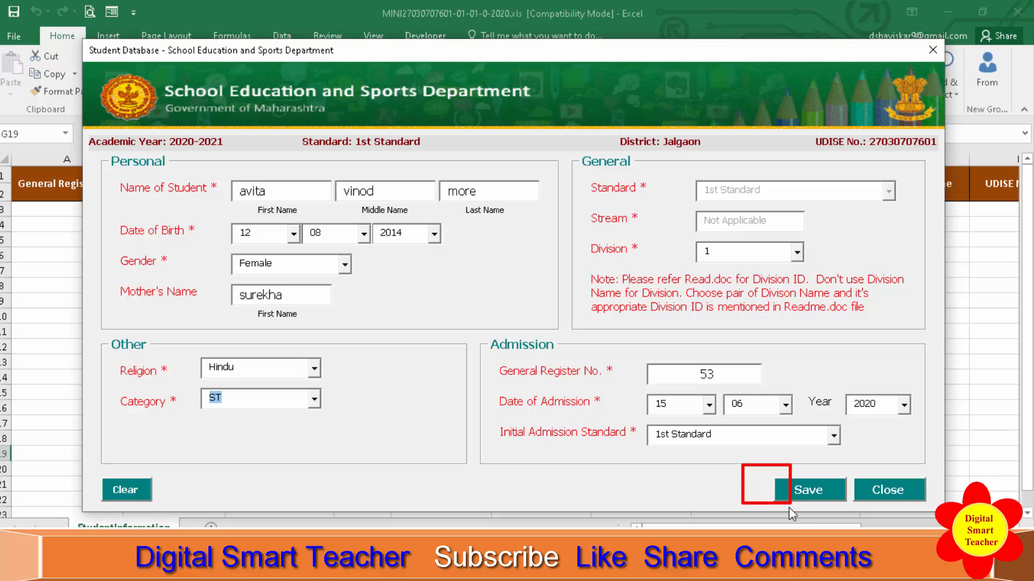
Save the student record and dismiss the confirmation.
left_click_drag(789, 507, 852, 505)
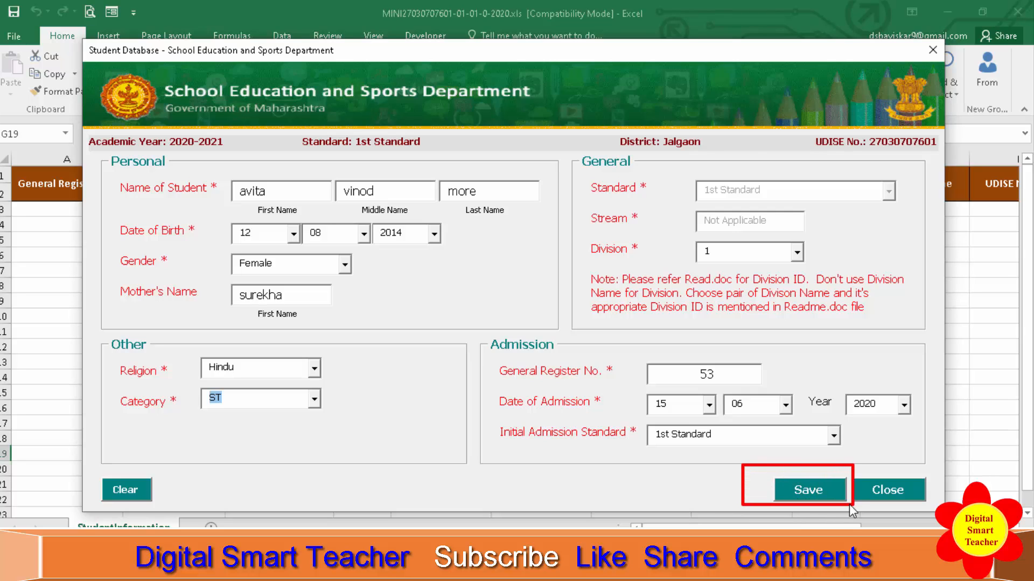
left_click(827, 484)
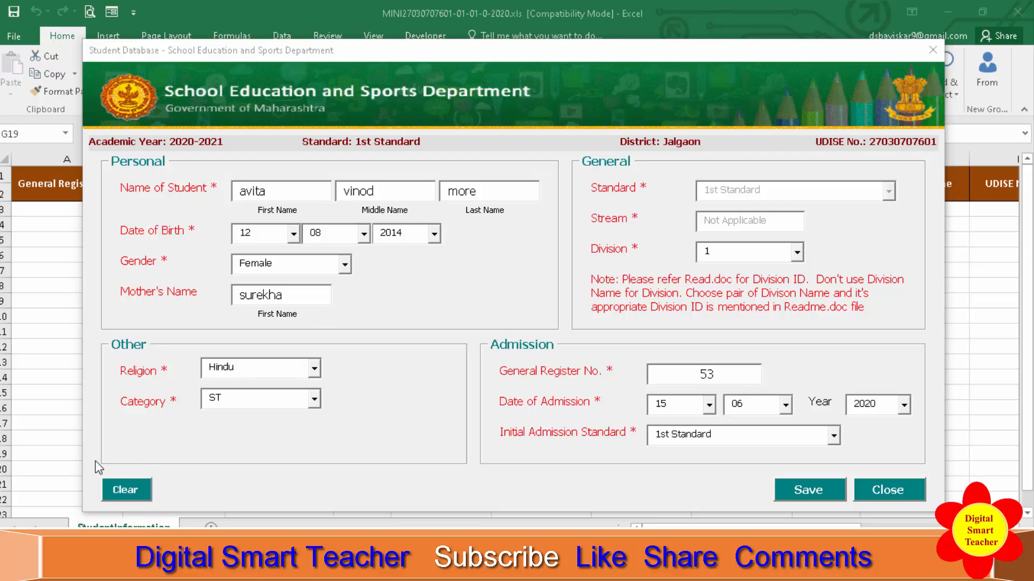
left_click_drag(94, 468, 160, 508)
left_click_drag(765, 473, 846, 511)
left_click(821, 489)
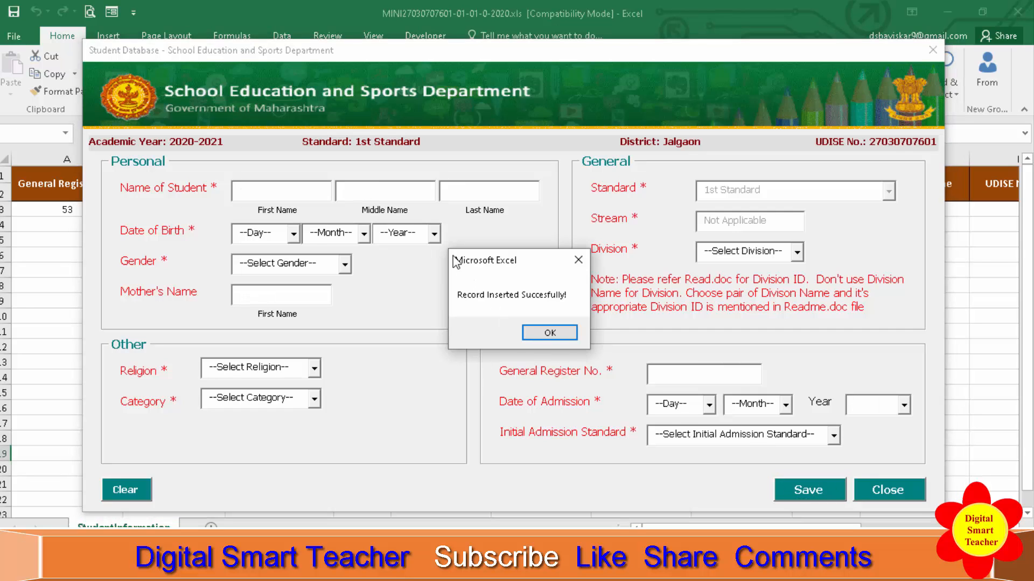
left_click_drag(455, 269, 594, 355)
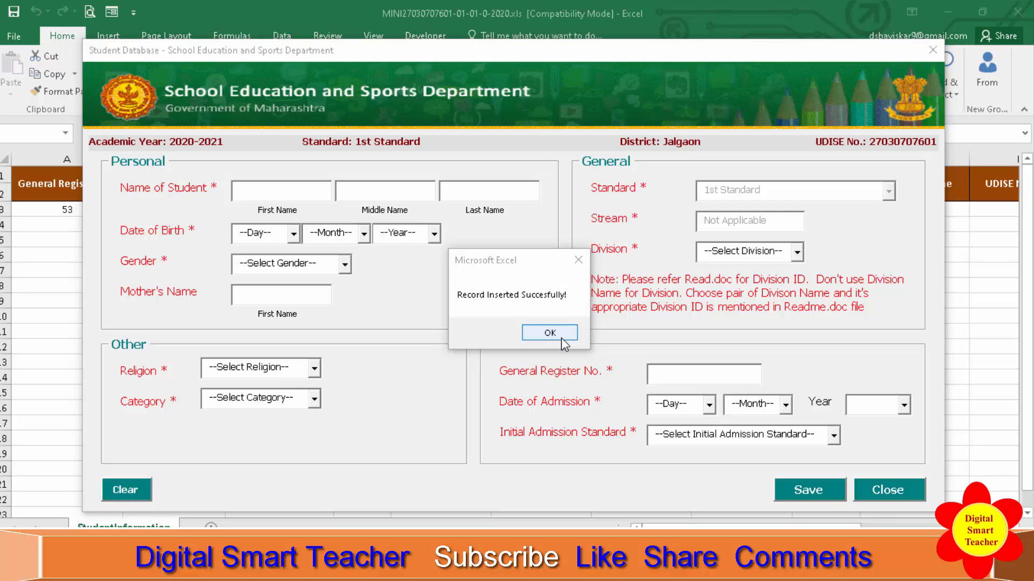
left_click(549, 333)
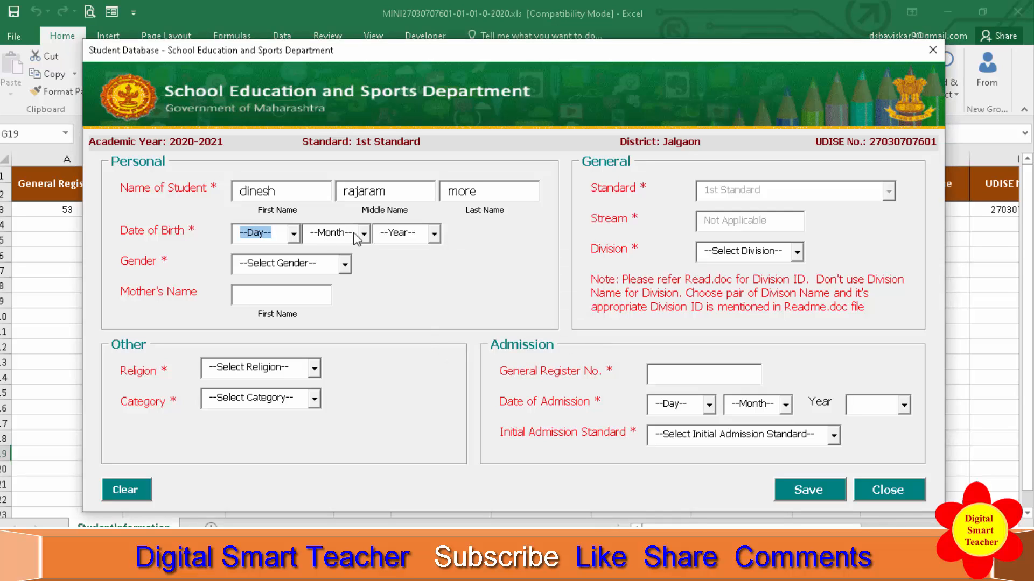
Enter the second student's date of birth and set the gender to Male.
type("15")
key("Tab")
type("04")
key("Tab")
type("2013")
key("Tab")
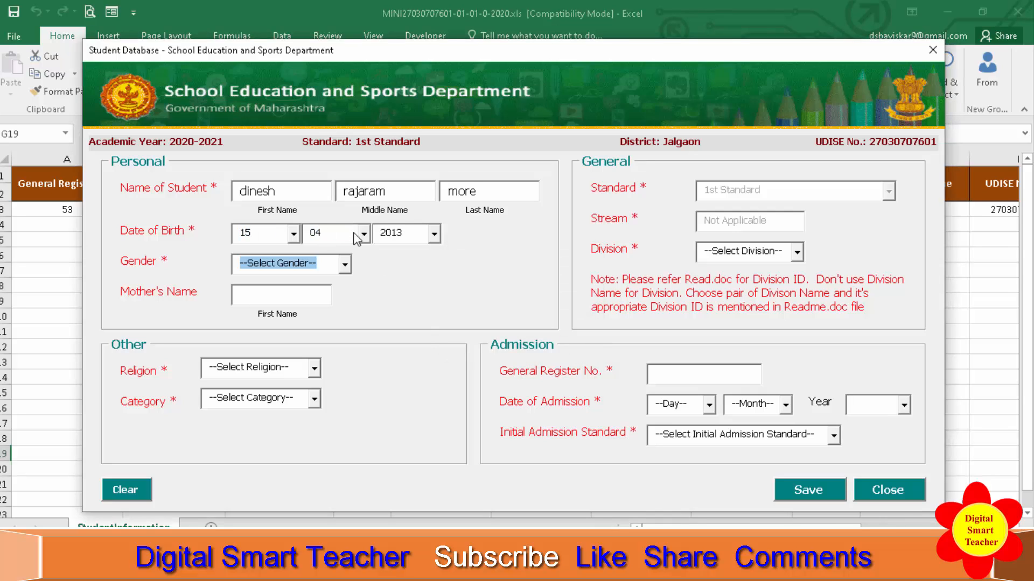
type("Male")
key("Tab")
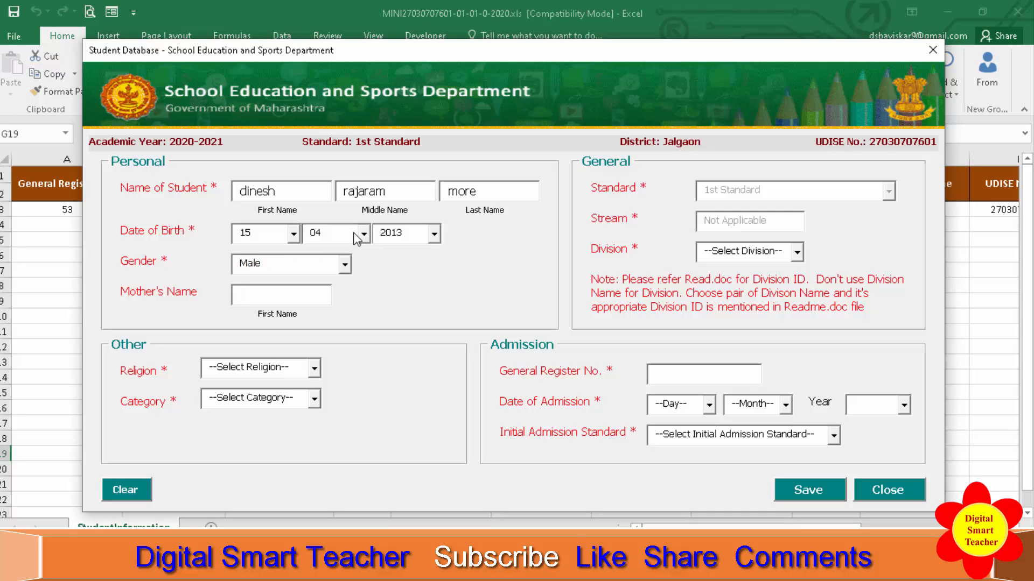
Enter the mother's first name and select division 1.
type("madhuri")
key("Tab")
type("1")
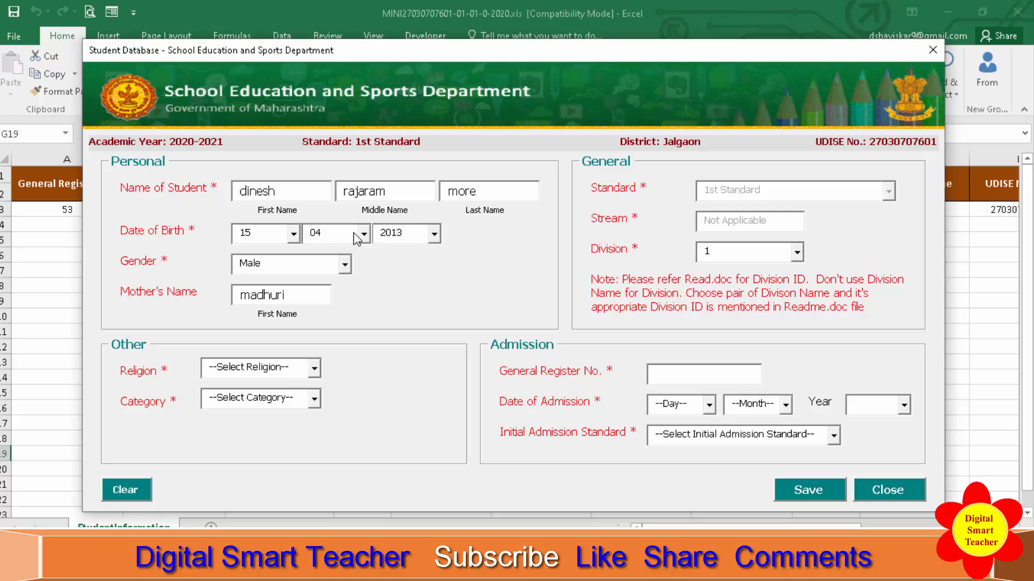
Enter the second student's general register number.
key("Tab")
type("55")
Set the date of admission to 15/06/2020 and the initial admission standard to 1st Standard.
key("Tab")
type("15")
key("Tab")
type("06")
key("Tab")
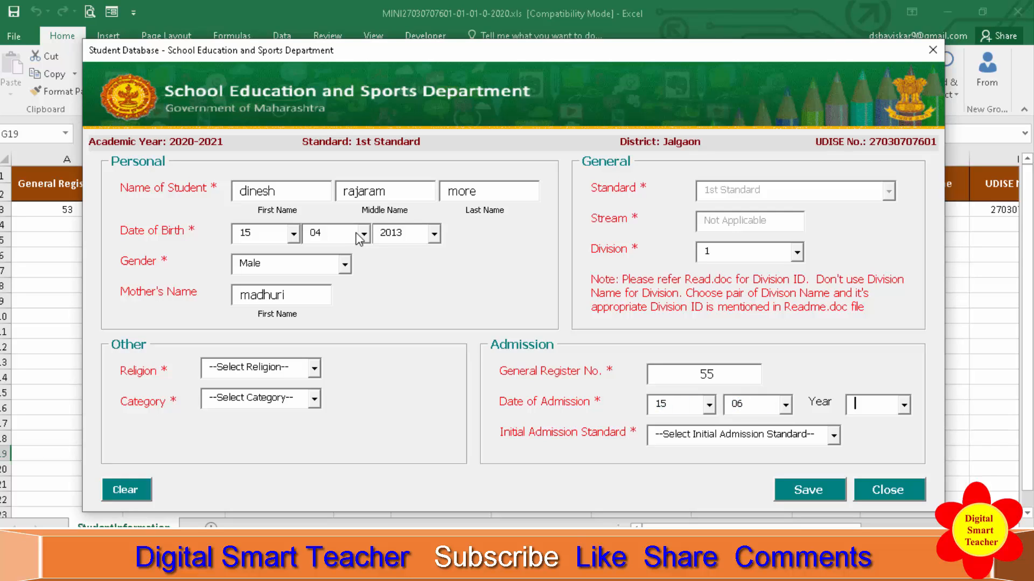
type("2020")
key("Tab")
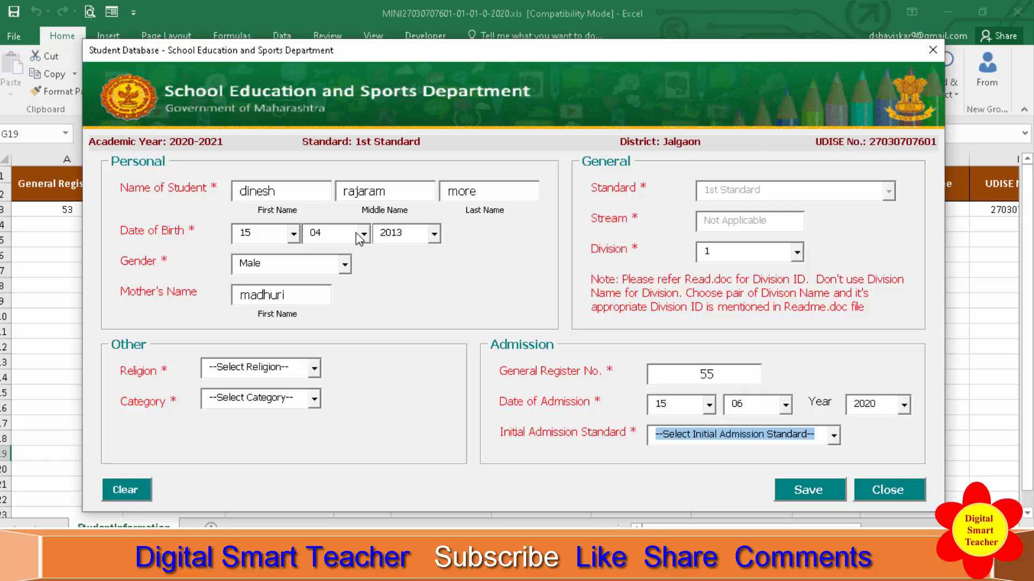
type("1st Standard")
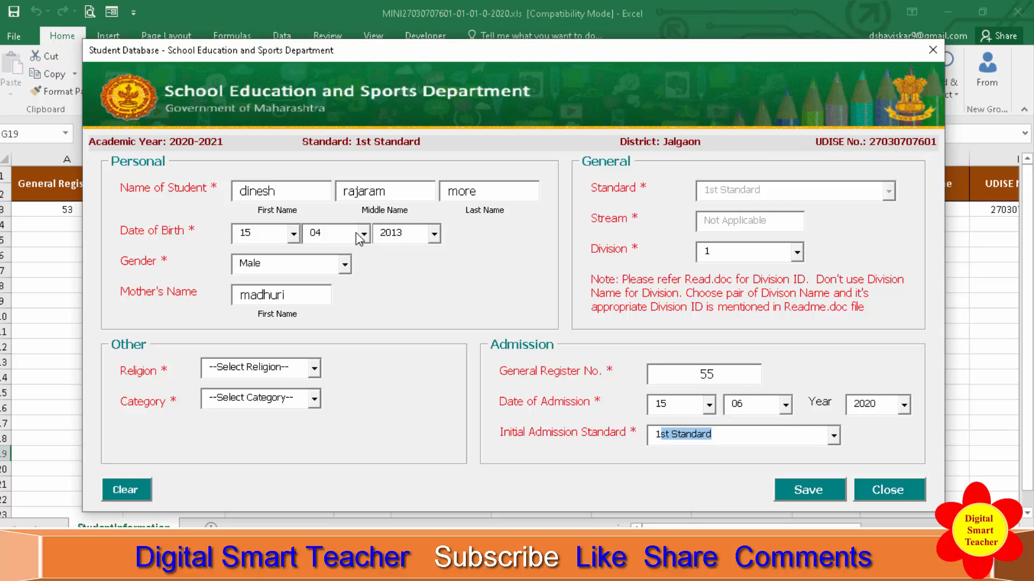
key("Tab")
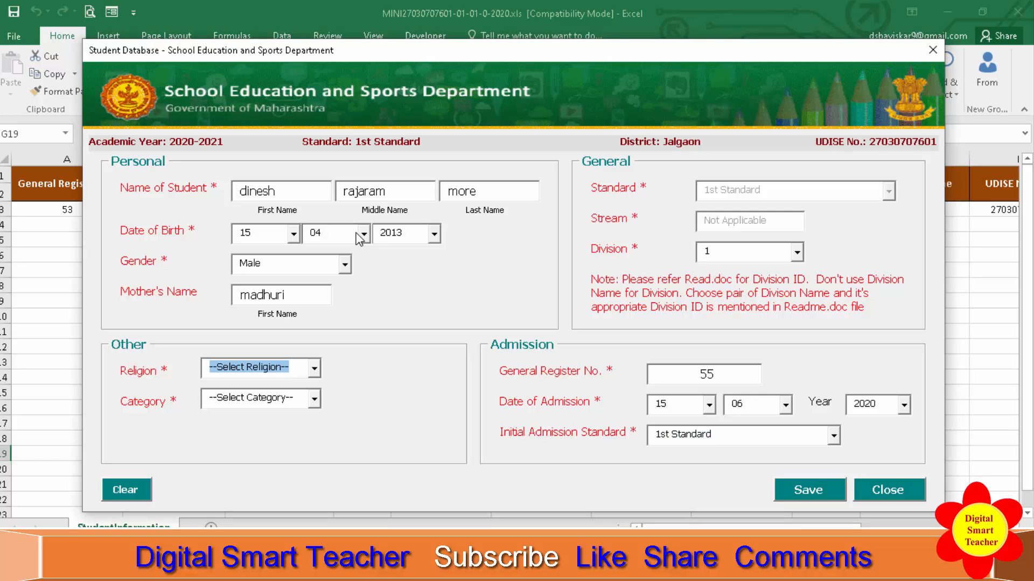
Set the religion to Hindu and the category to ST.
type("h")
key("Tab")
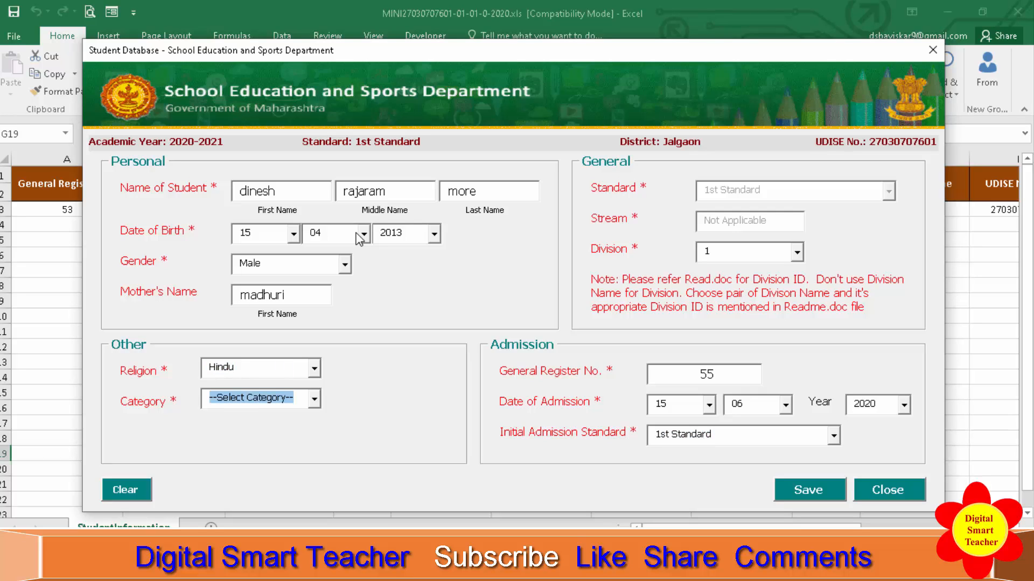
type("st")
key("Tab")
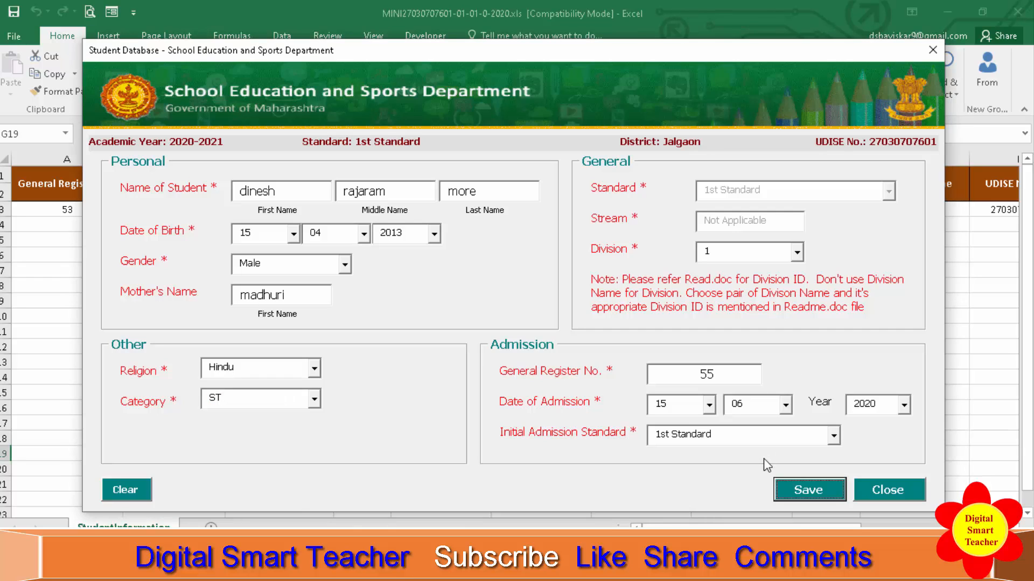
Save the second student's record, dismiss the confirmation and close the form.
left_click(816, 491)
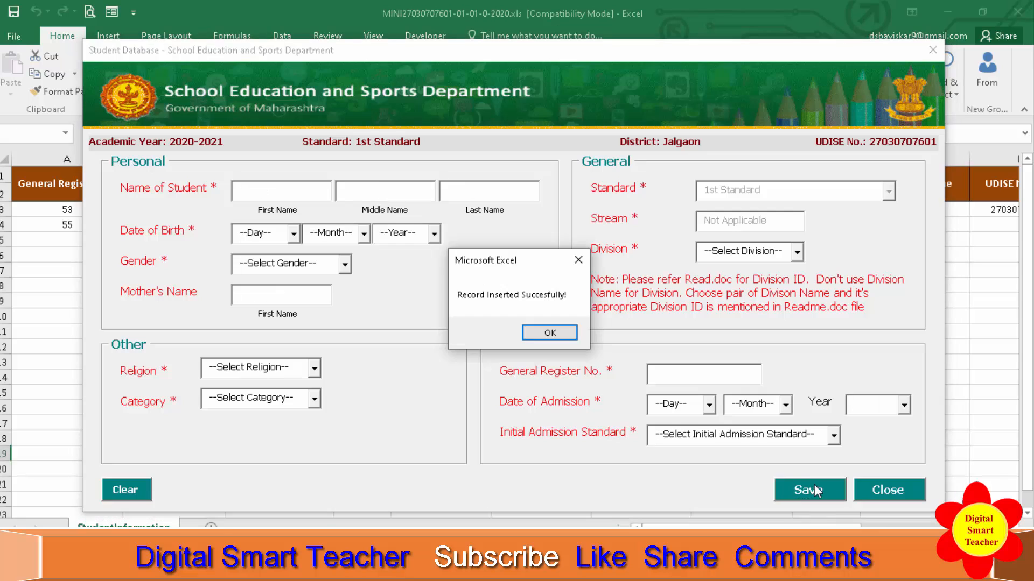
left_click(553, 337)
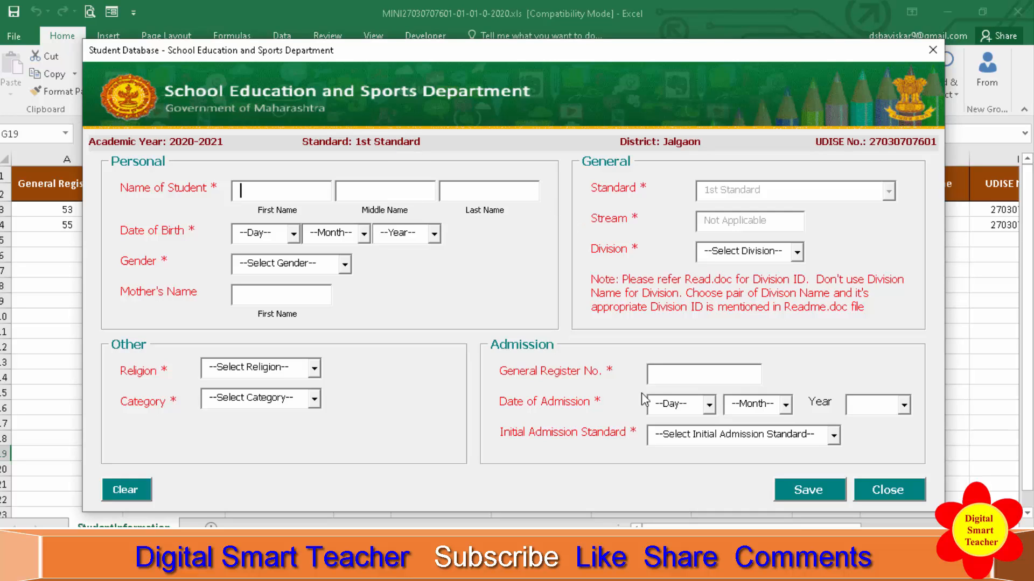
left_click(890, 491)
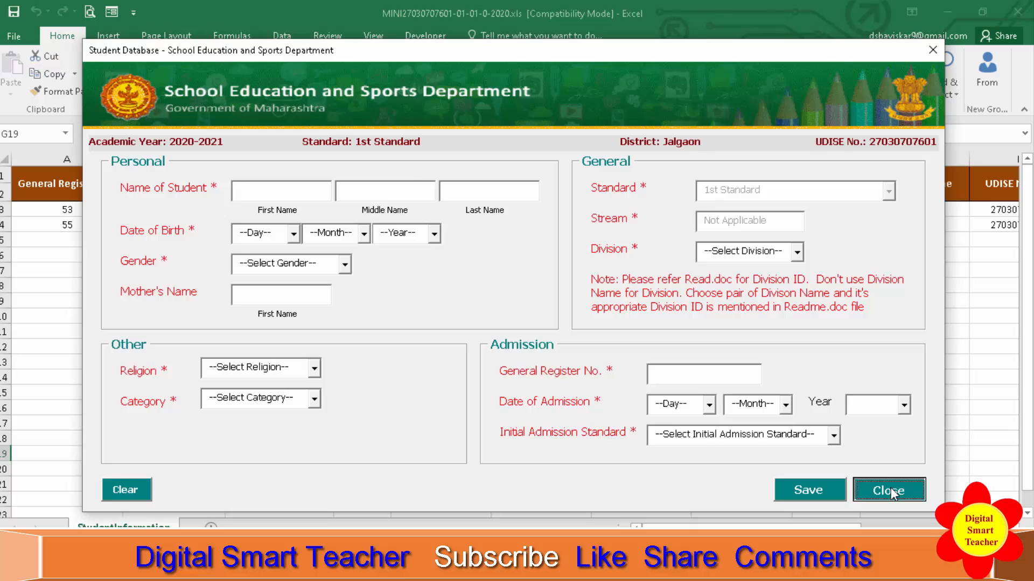